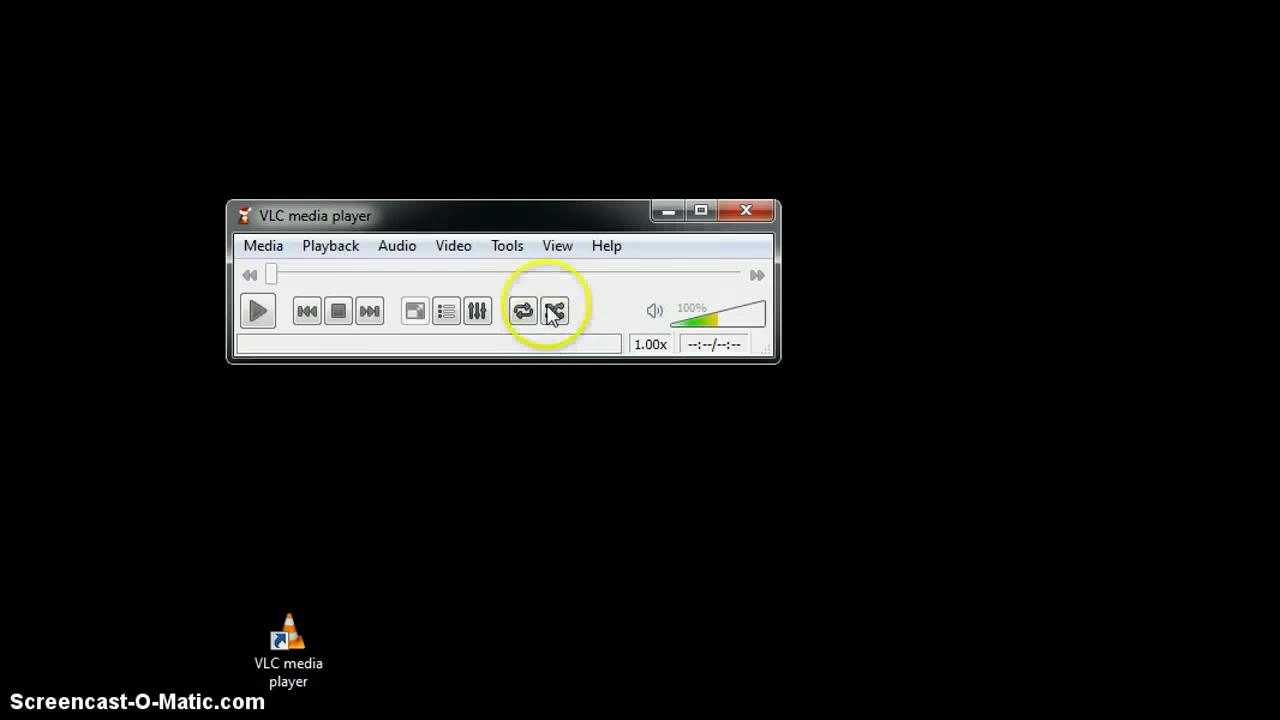
# Add VLC's Web control interface through the View > Add Interface menu.
pyautogui.click(556, 246)
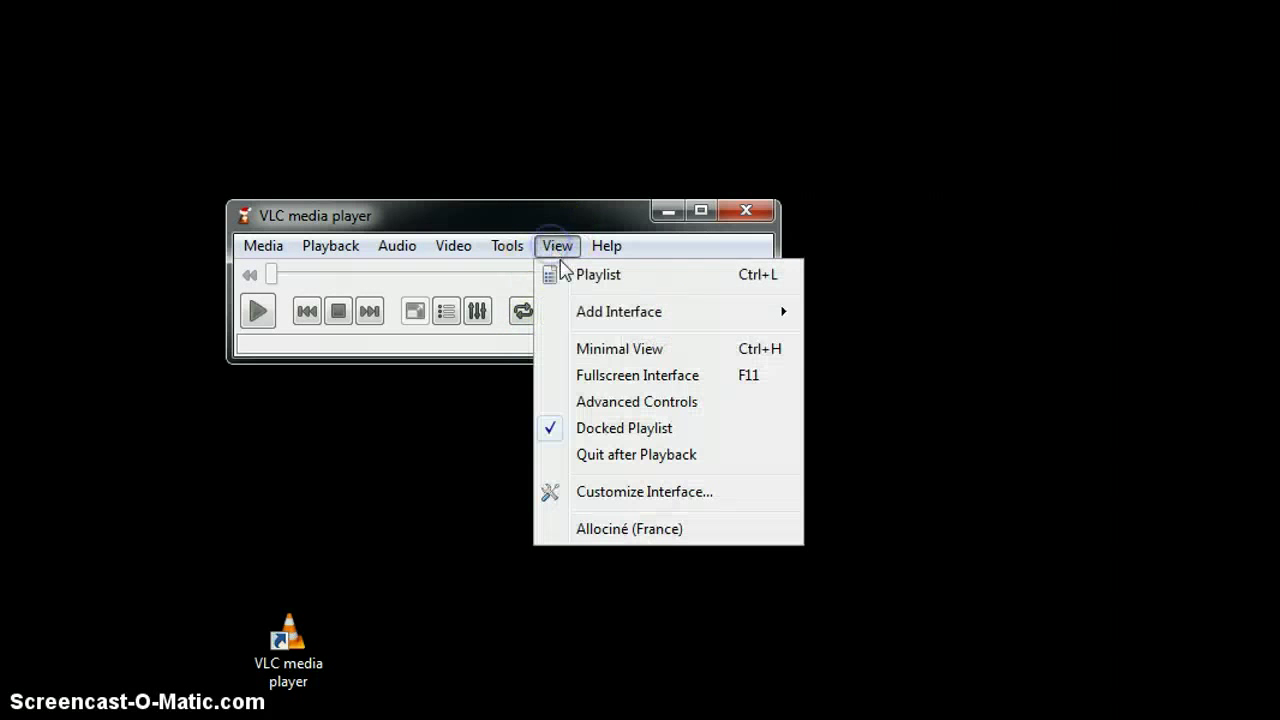
pyautogui.click(605, 312)
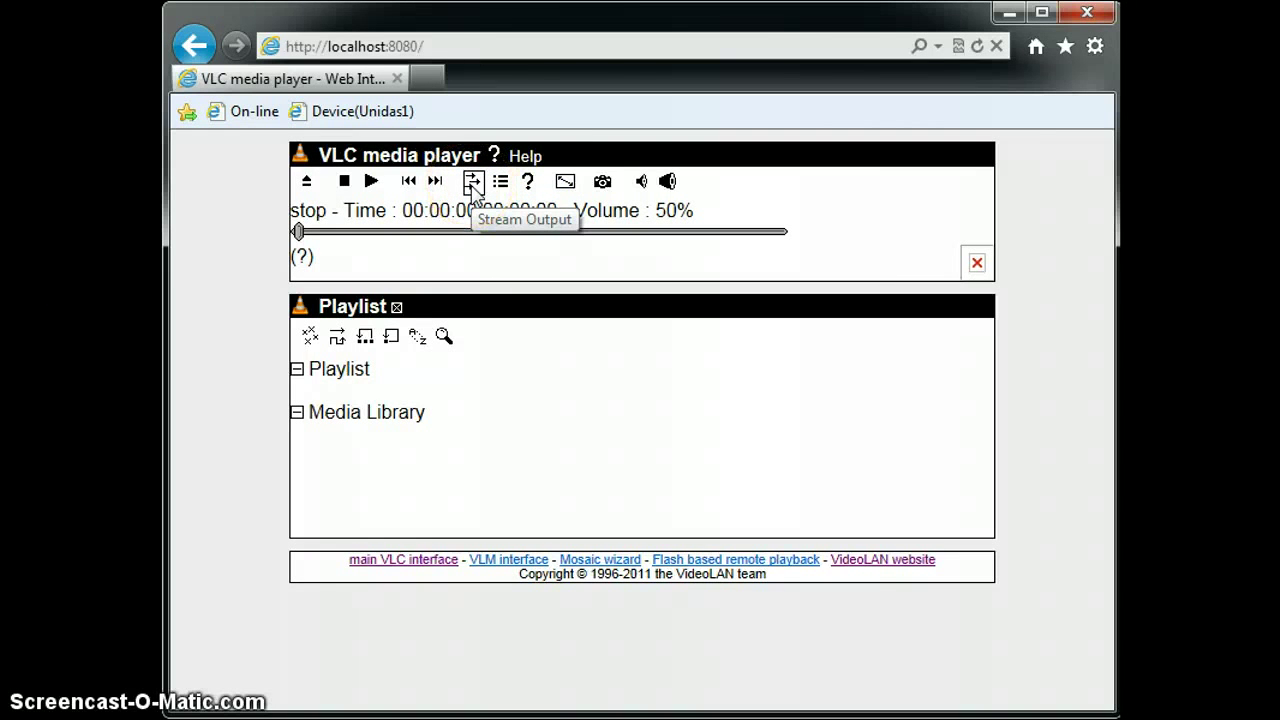
# Send the stream output to UDP 224.224.224.224, port 1234, with Default mux, and save it.
pyautogui.click(473, 183)
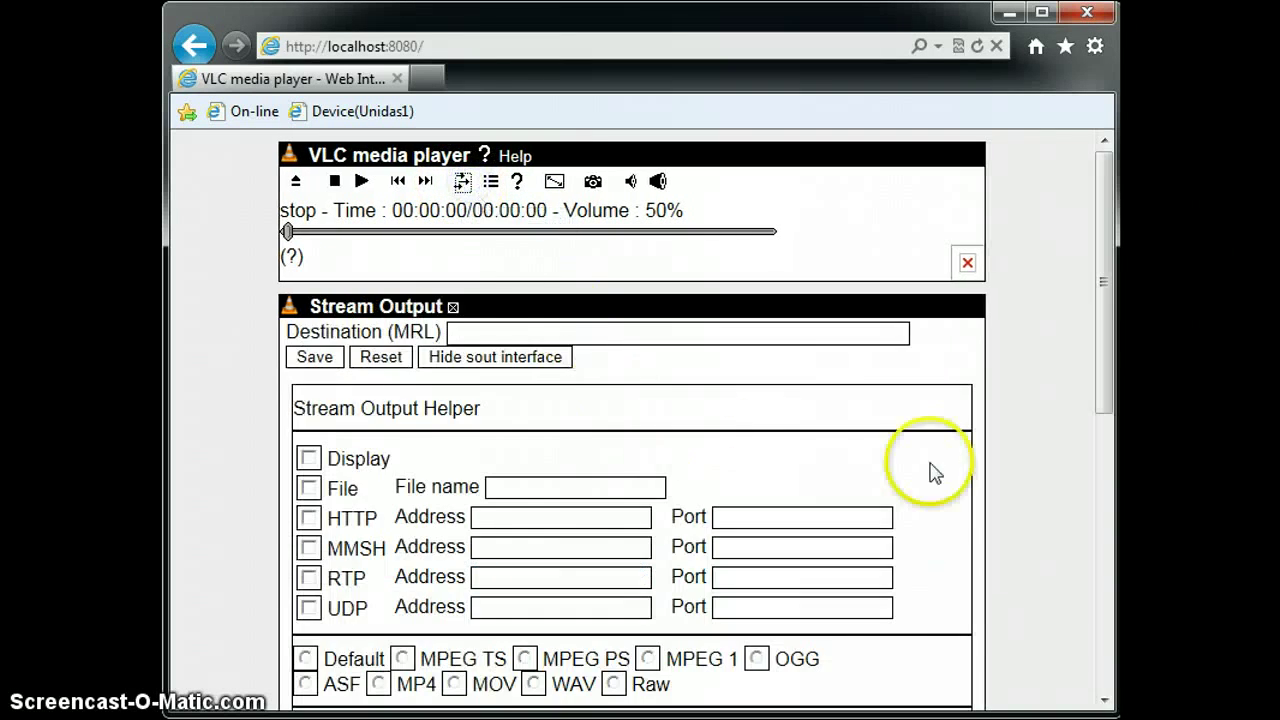
pyautogui.click(309, 608)
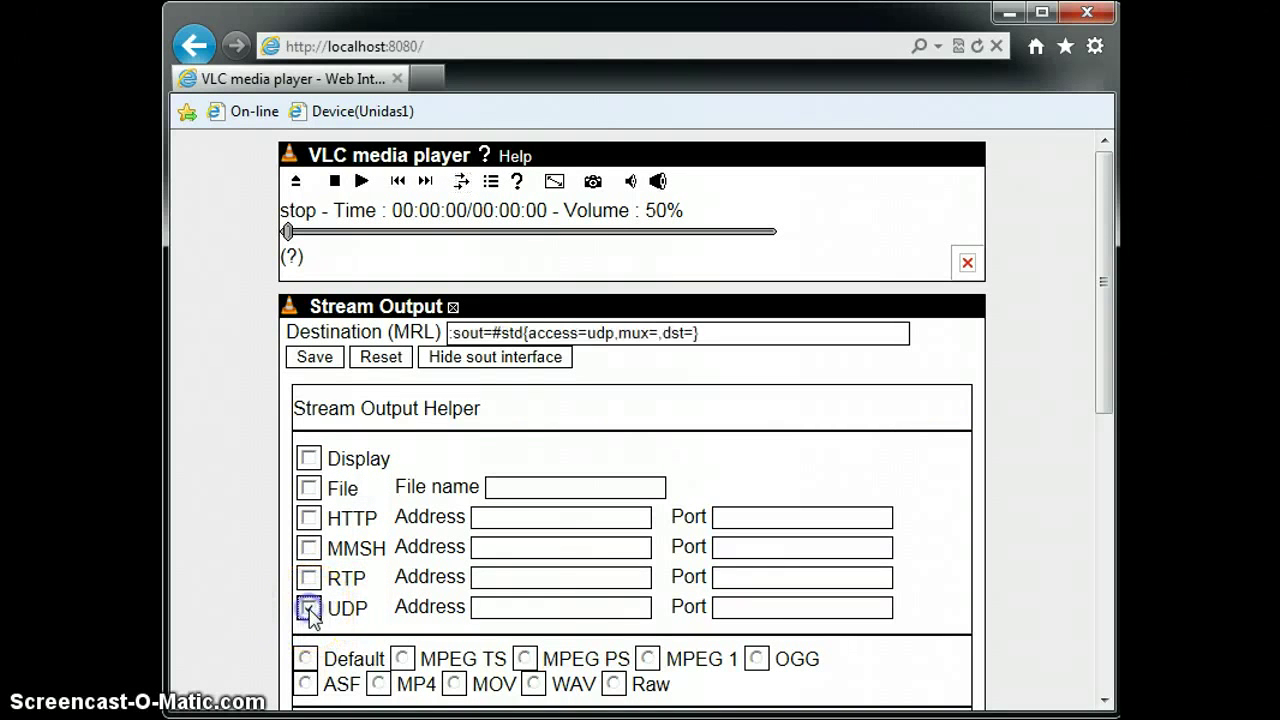
pyautogui.click(490, 610)
pyautogui.write('224.224.224.224')
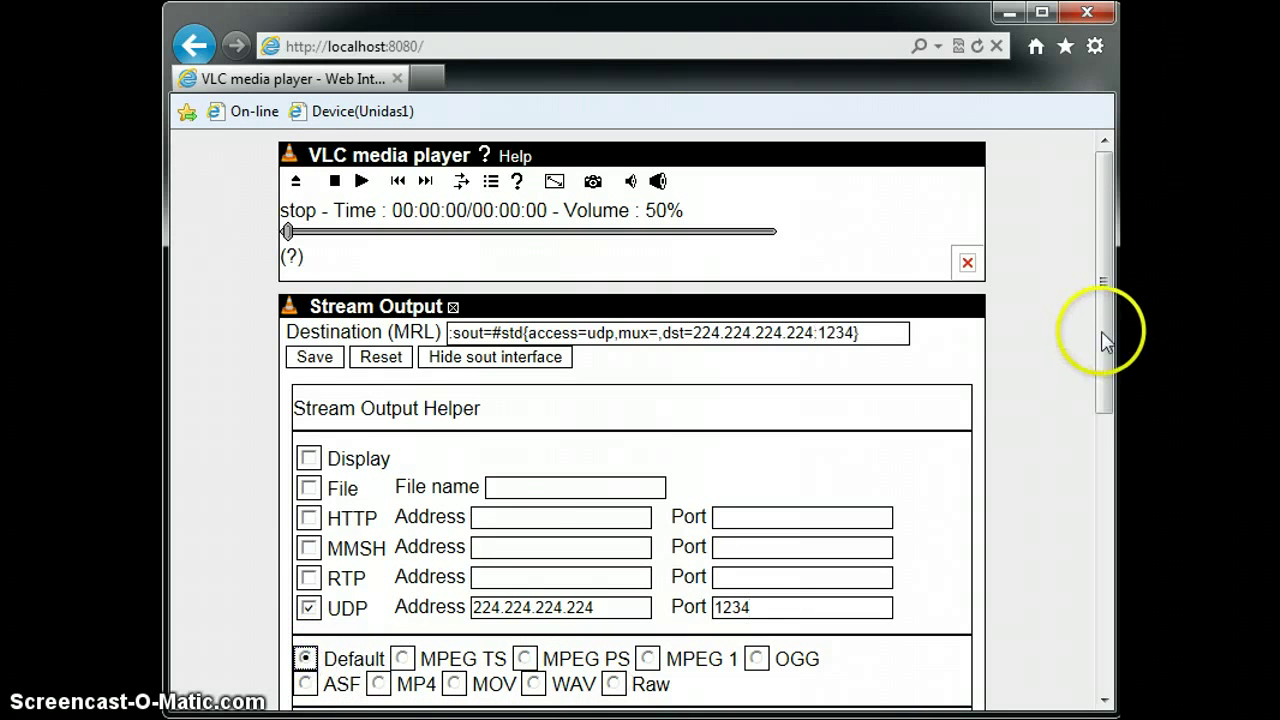
pyautogui.moveTo(1103, 340)
pyautogui.mouseDown()
pyautogui.moveTo(1103, 554)
pyautogui.moveTo(1103, 300)
pyautogui.mouseUp()
pyautogui.click(311, 266)
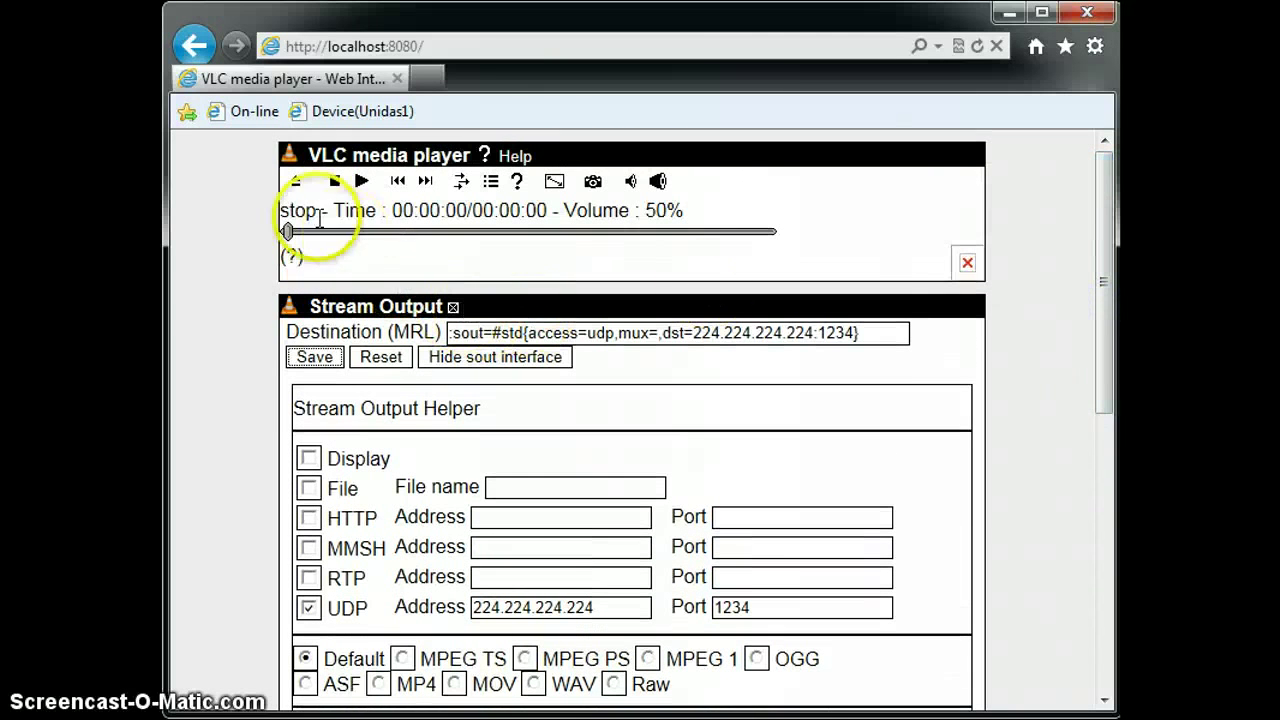
# Pick Kalimba.mp3 from the Music folder as the input and start playing it.
pyautogui.click(295, 185)
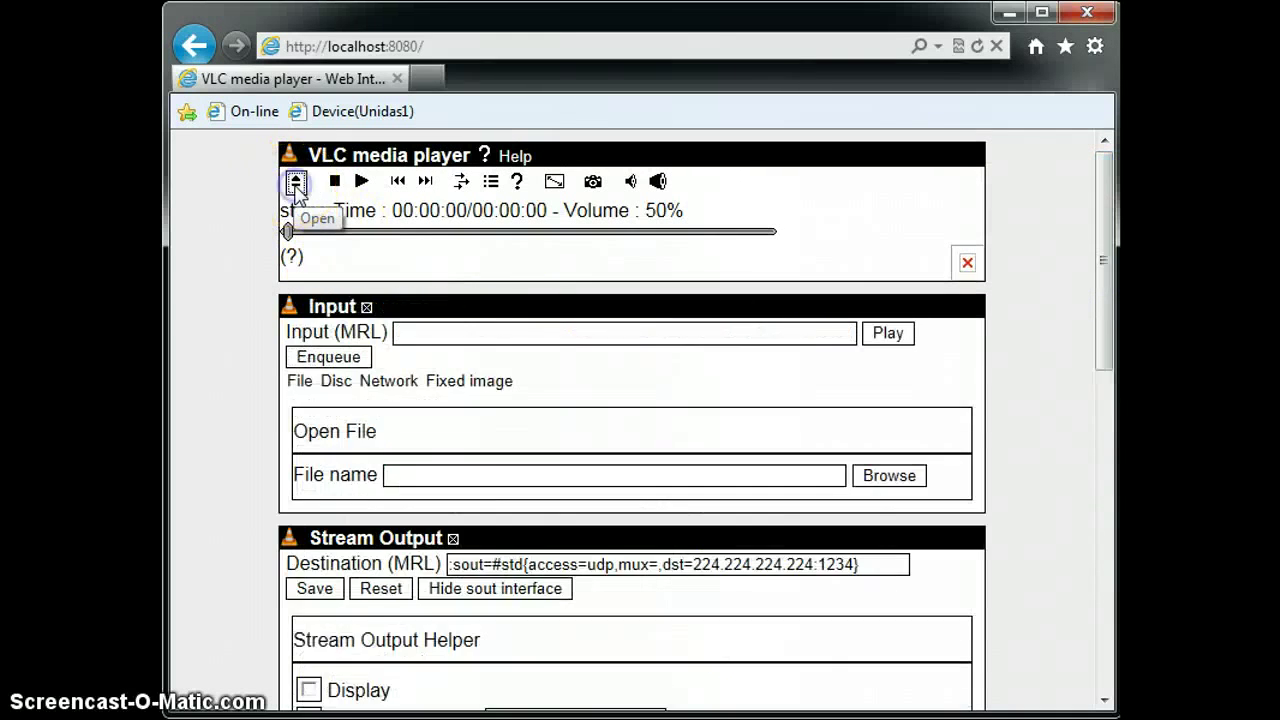
pyautogui.click(889, 476)
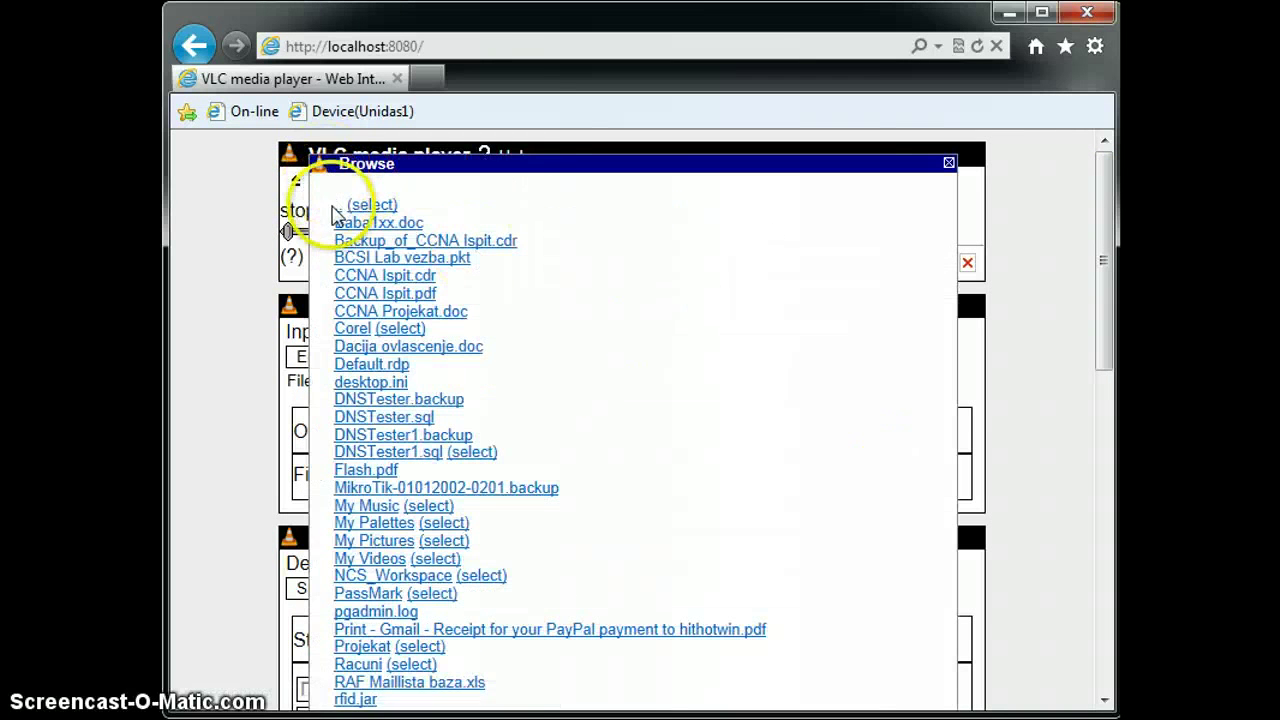
pyautogui.click(338, 207)
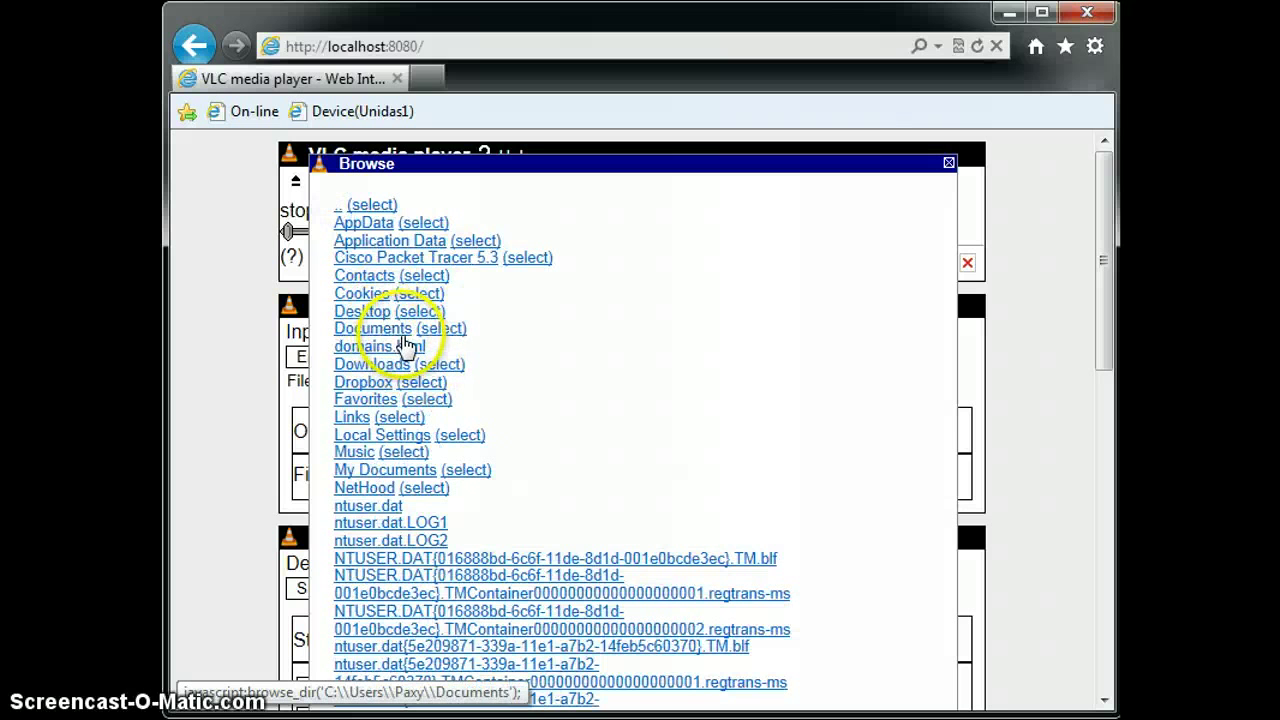
pyautogui.click(355, 452)
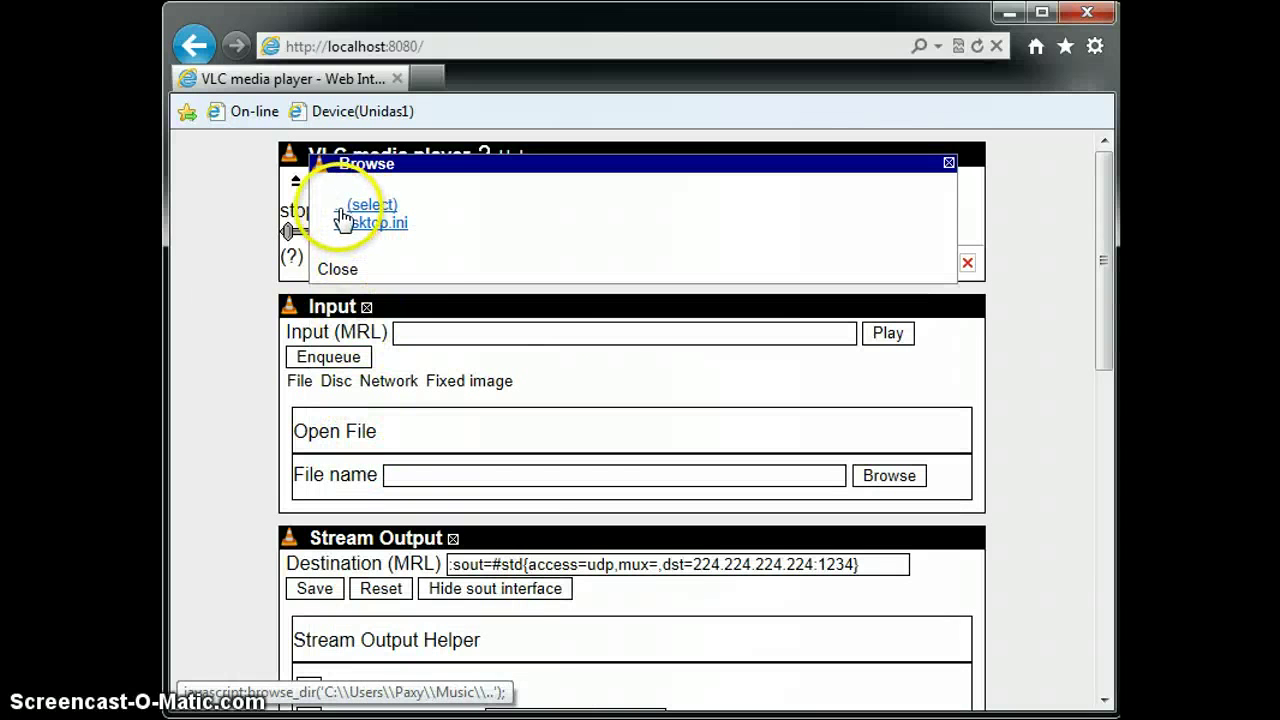
pyautogui.click(408, 241)
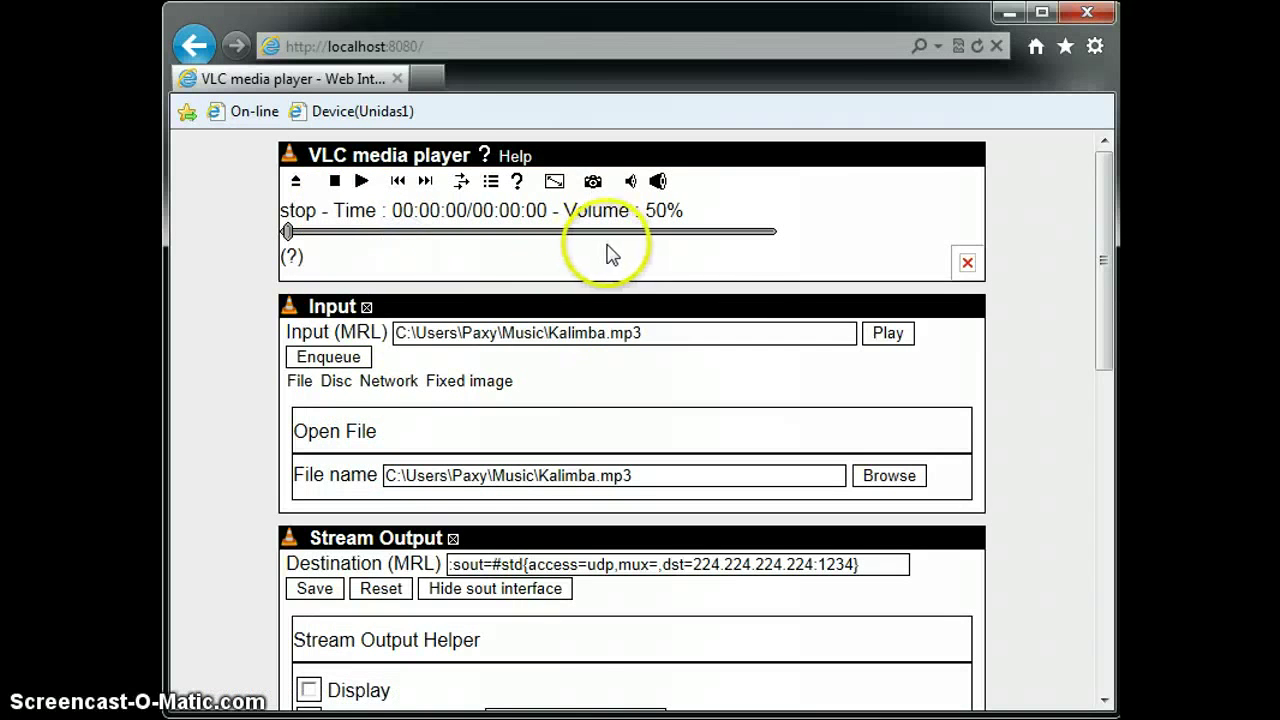
pyautogui.click(888, 335)
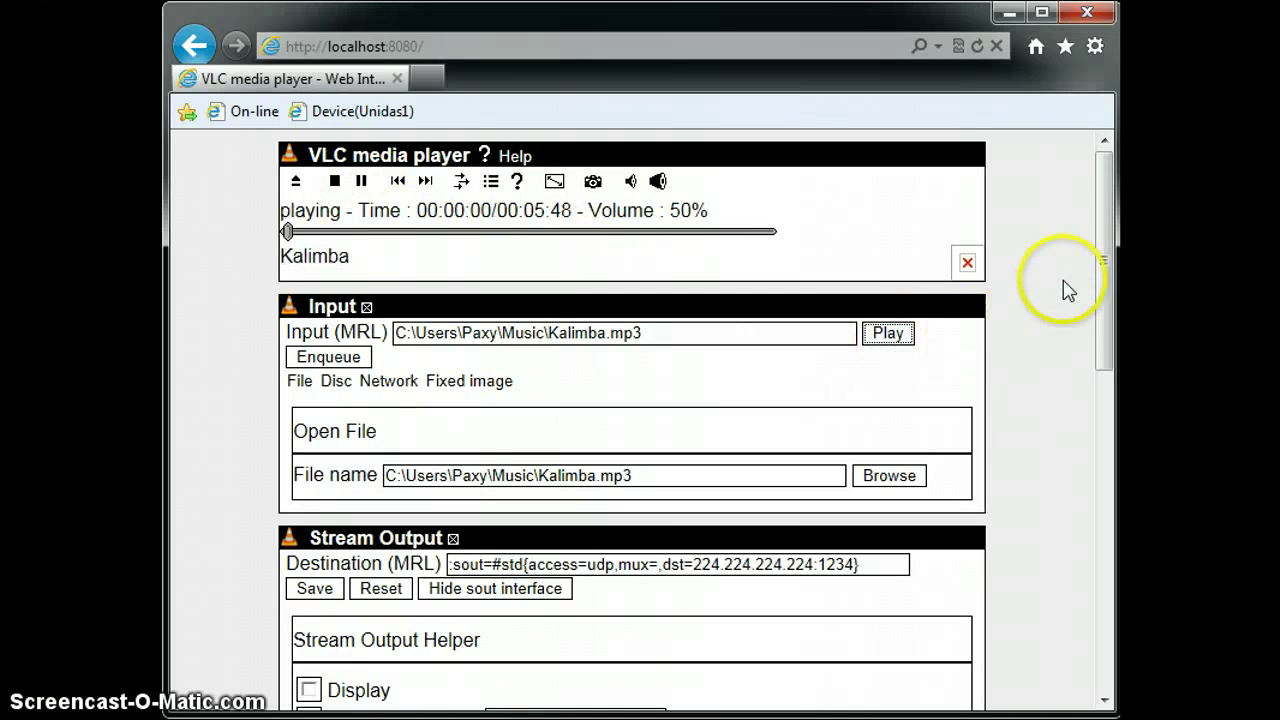
# Switch on shuffle and loop for the playlist containing Kalimba.
pyautogui.moveTo(1106, 258); pyautogui.dragTo(1090, 603)
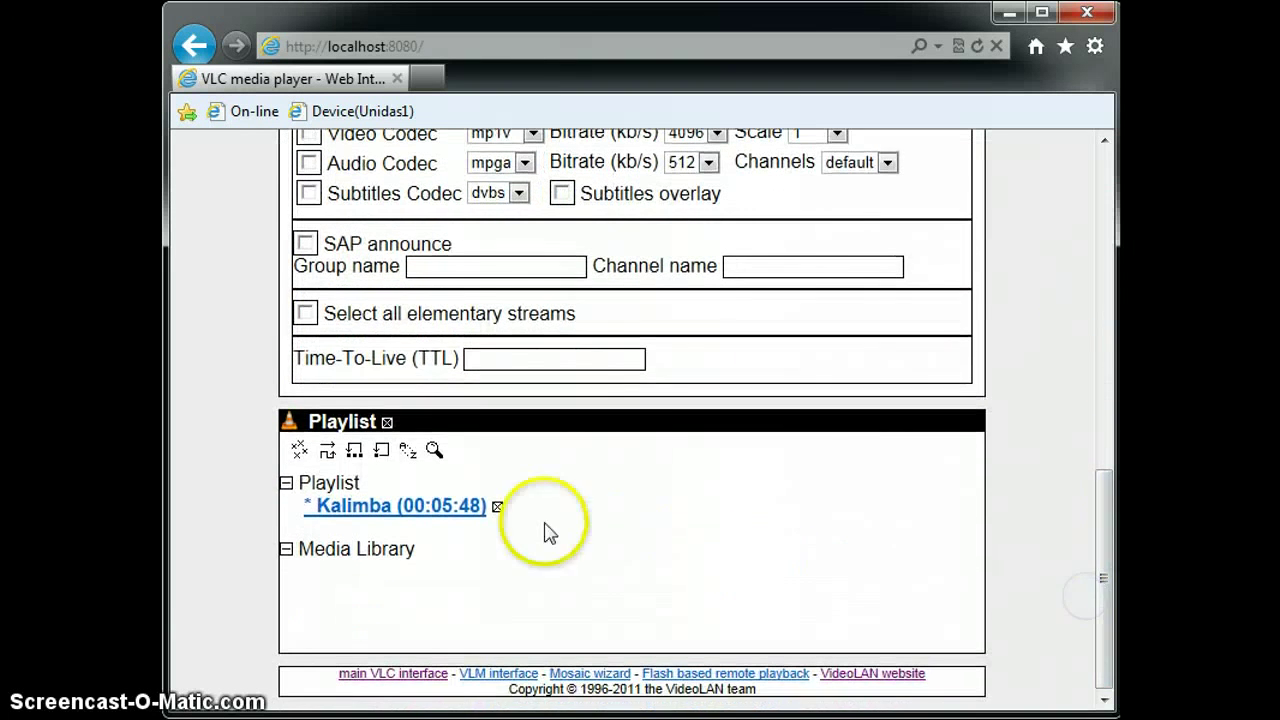
pyautogui.click(328, 453)
pyautogui.click(354, 452)
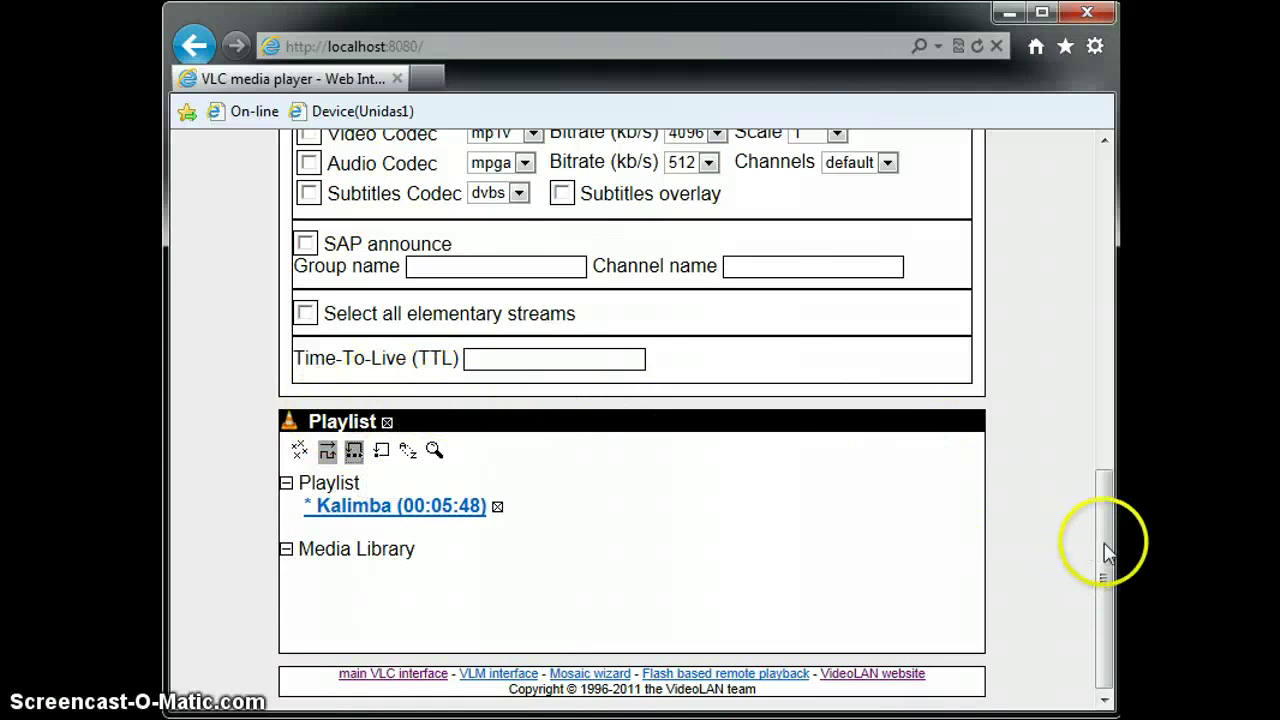
pyautogui.moveTo(1106, 551); pyautogui.dragTo(1086, 361)
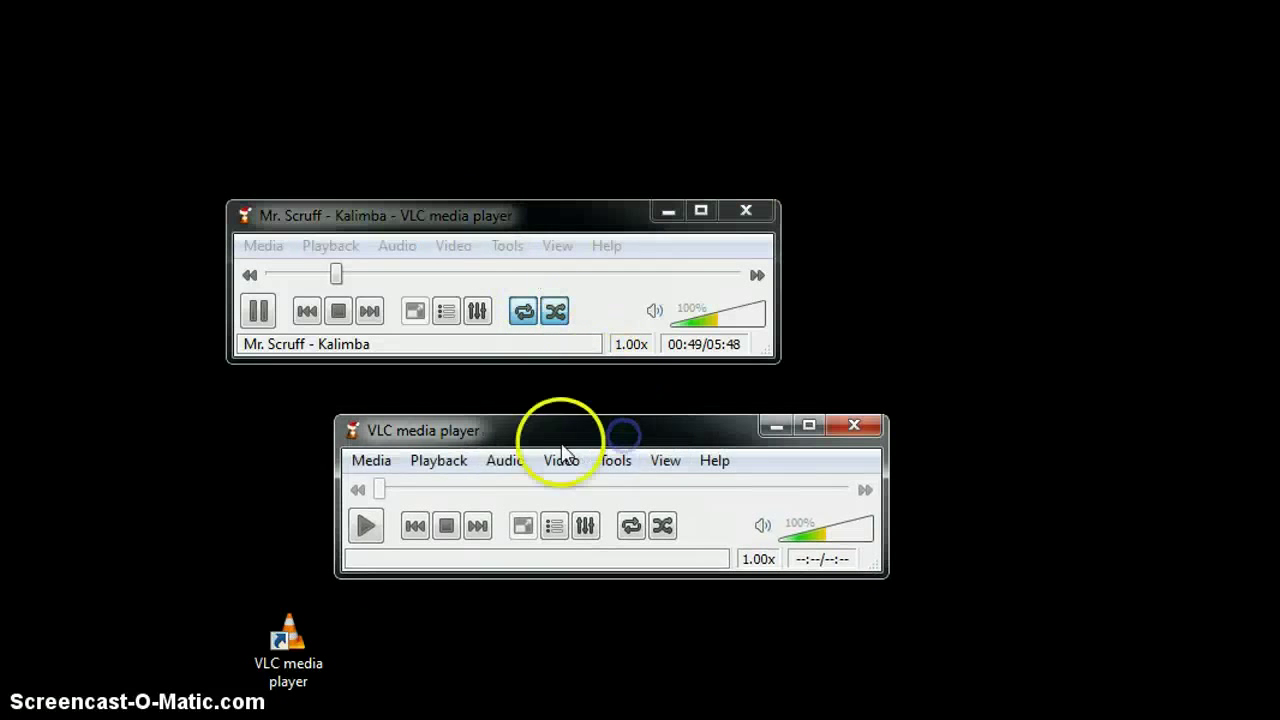
# Move the second VLC window to the screen top and open the Network Stream dialog.
pyautogui.click(371, 461)
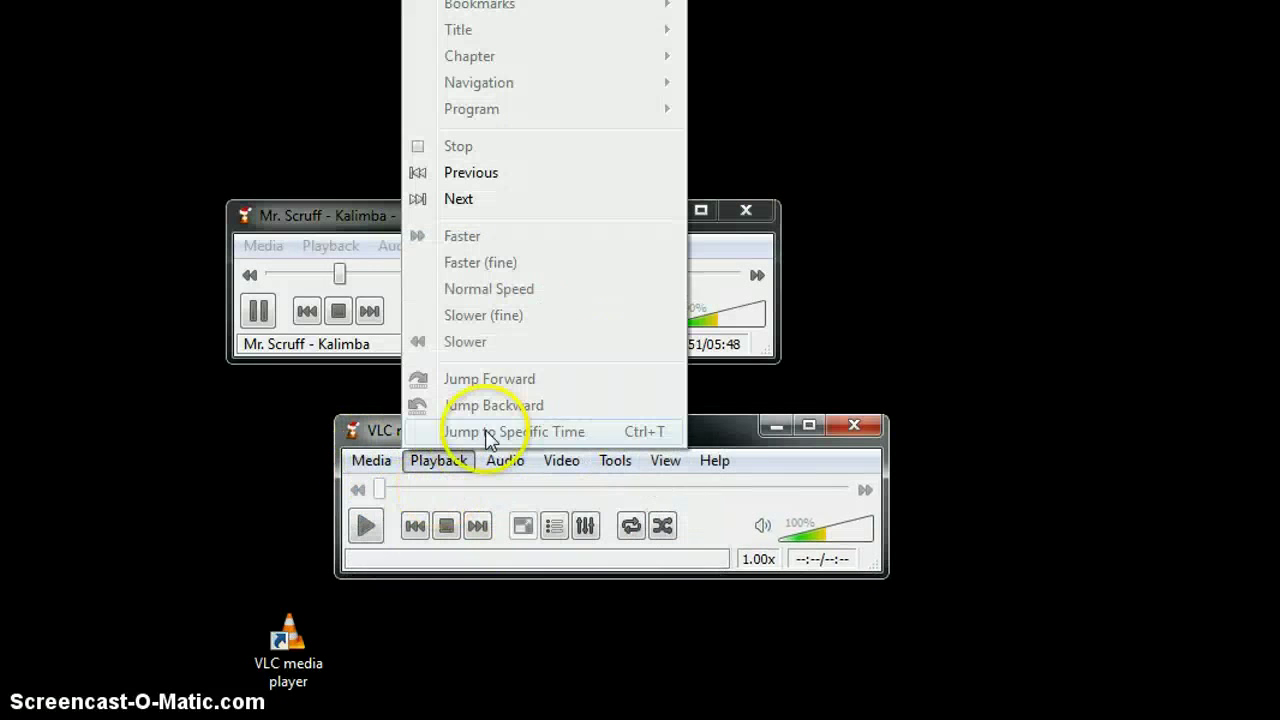
pyautogui.click(731, 437)
pyautogui.moveTo(731, 437); pyautogui.dragTo(795, 59)
pyautogui.click(434, 77)
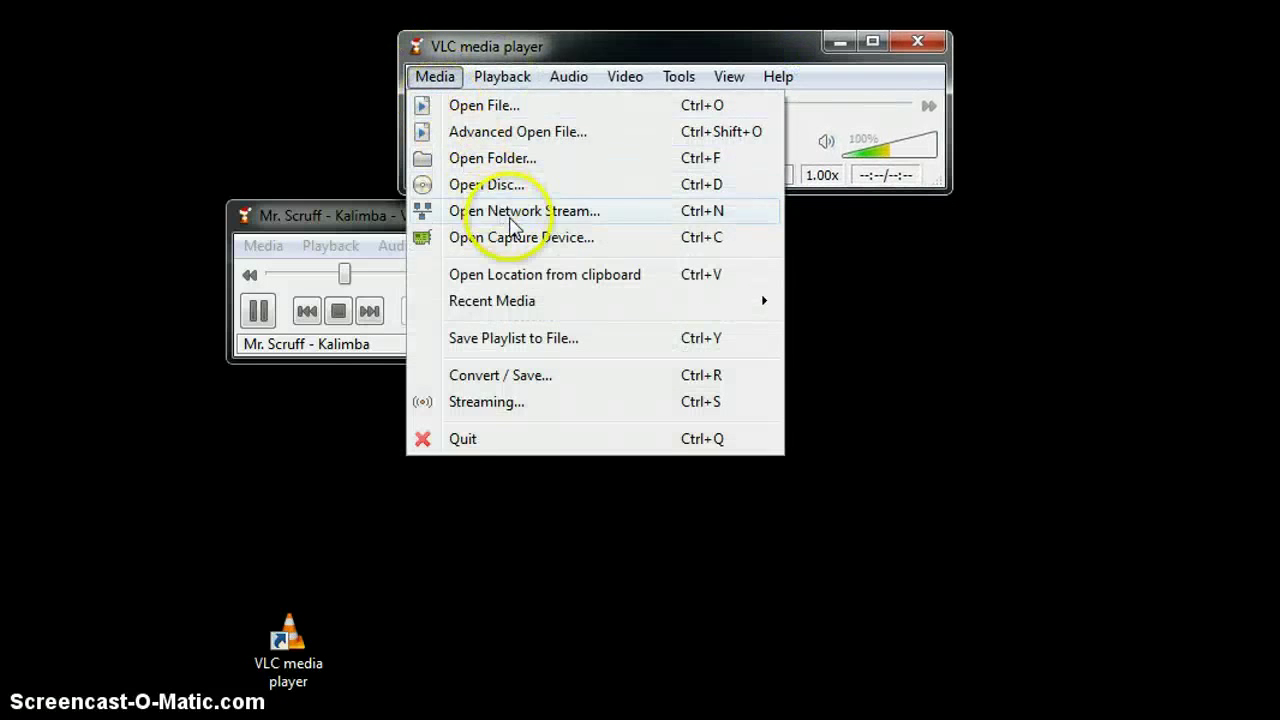
pyautogui.click(514, 212)
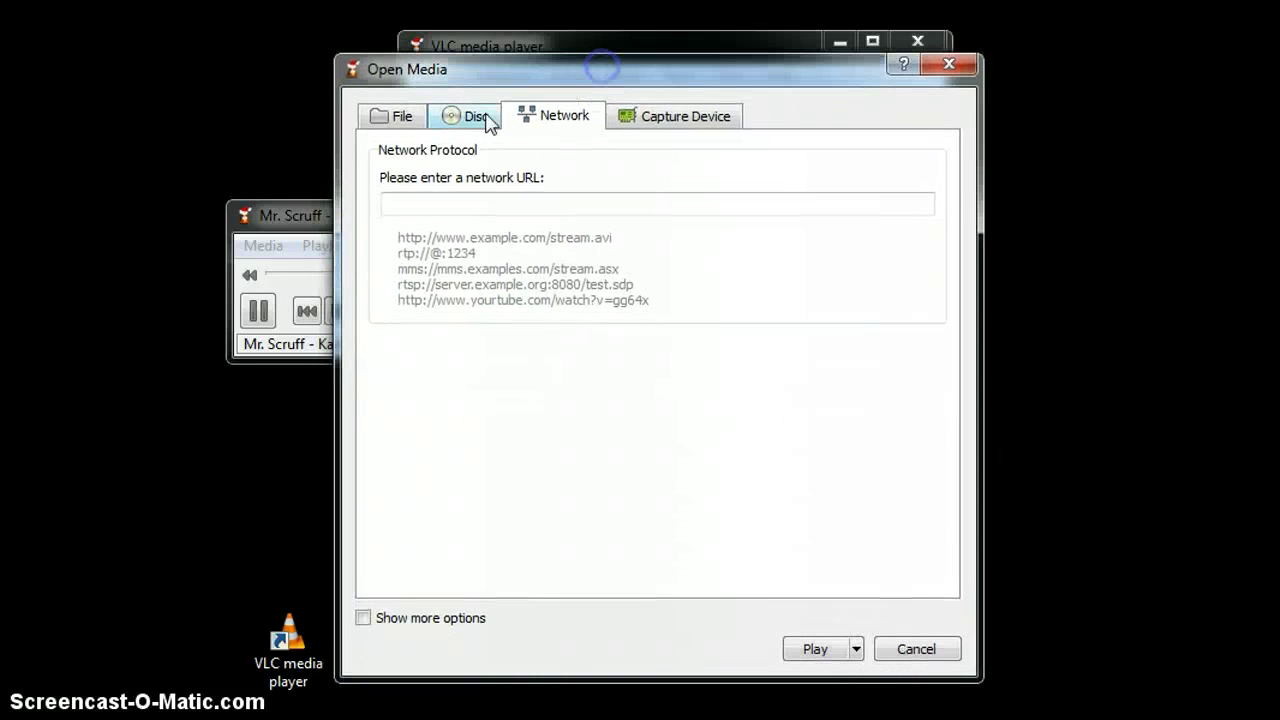
pyautogui.click(455, 193)
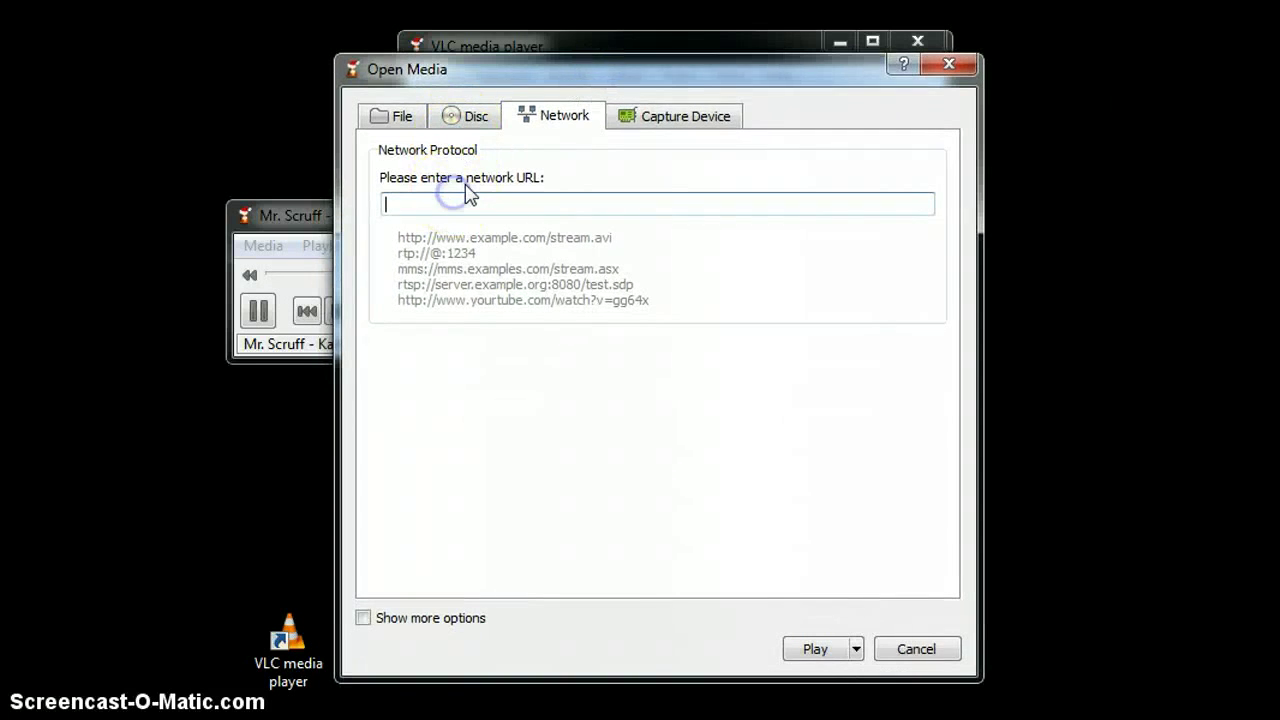
pyautogui.write('u')
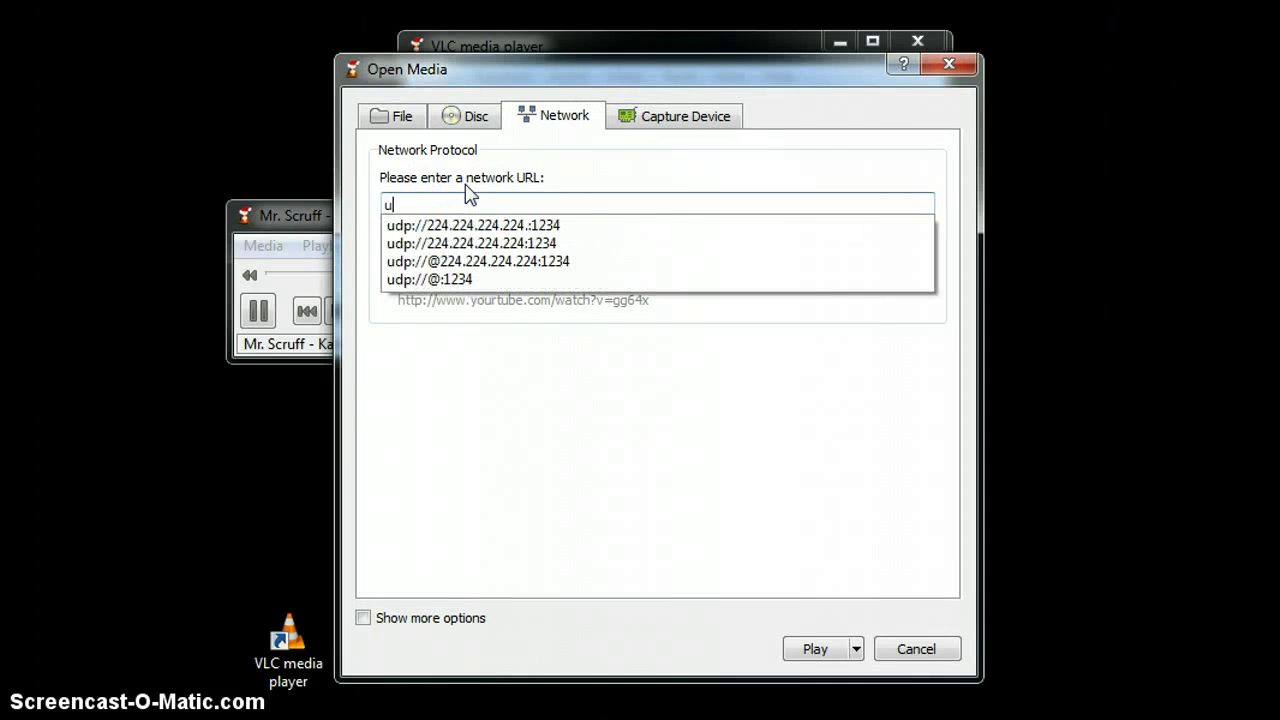
pyautogui.write('dp:')
pyautogui.write('//224.')
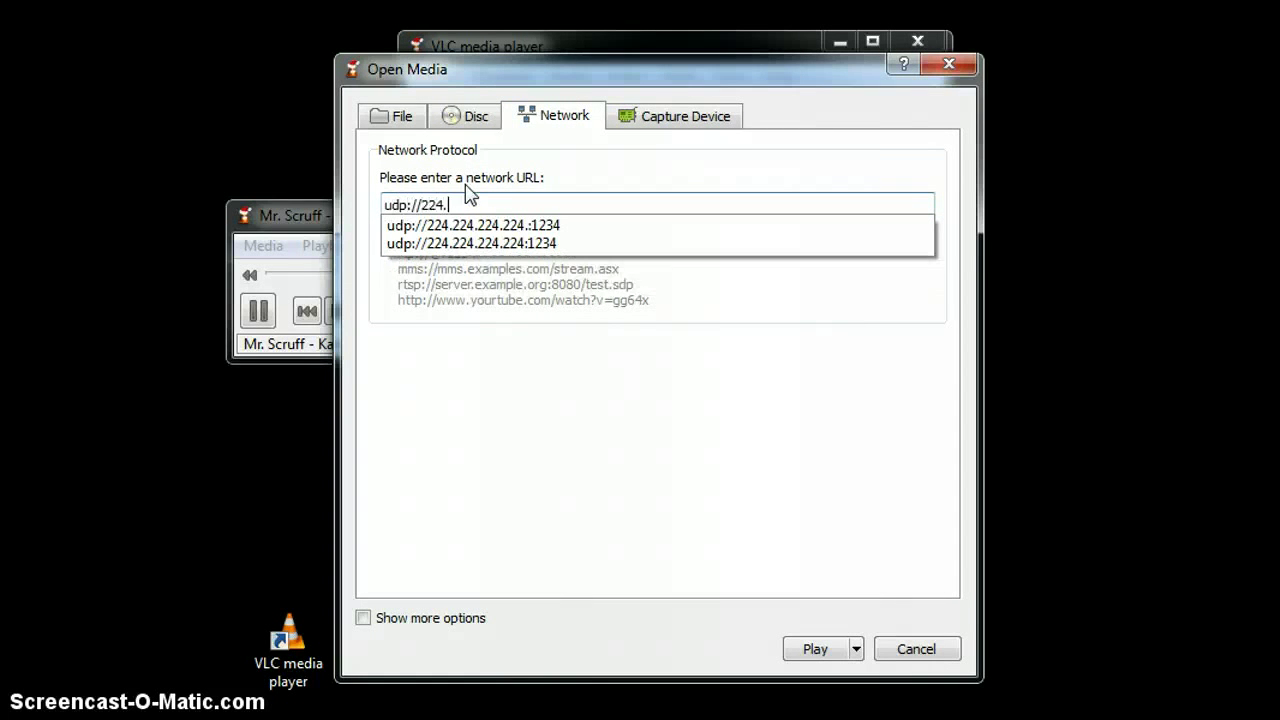
pyautogui.write('224.224.')
pyautogui.write('224:1234')
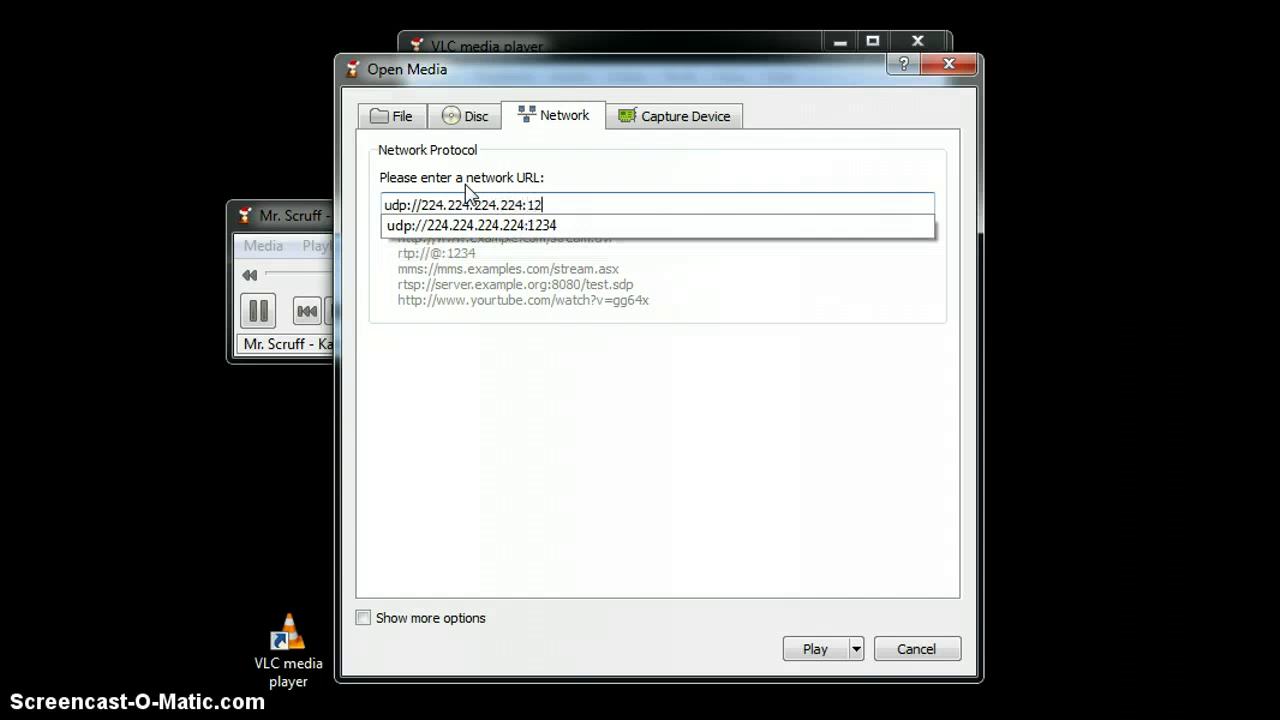
pyautogui.click(416, 204)
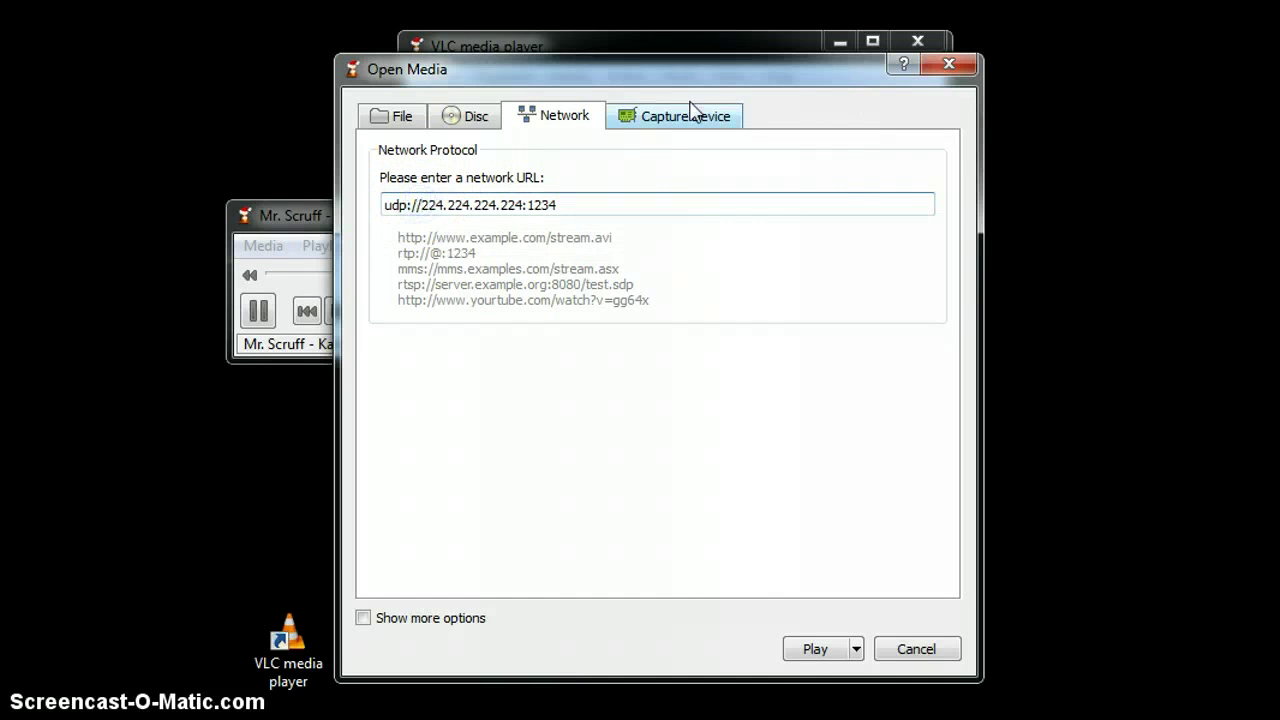
pyautogui.write('@')
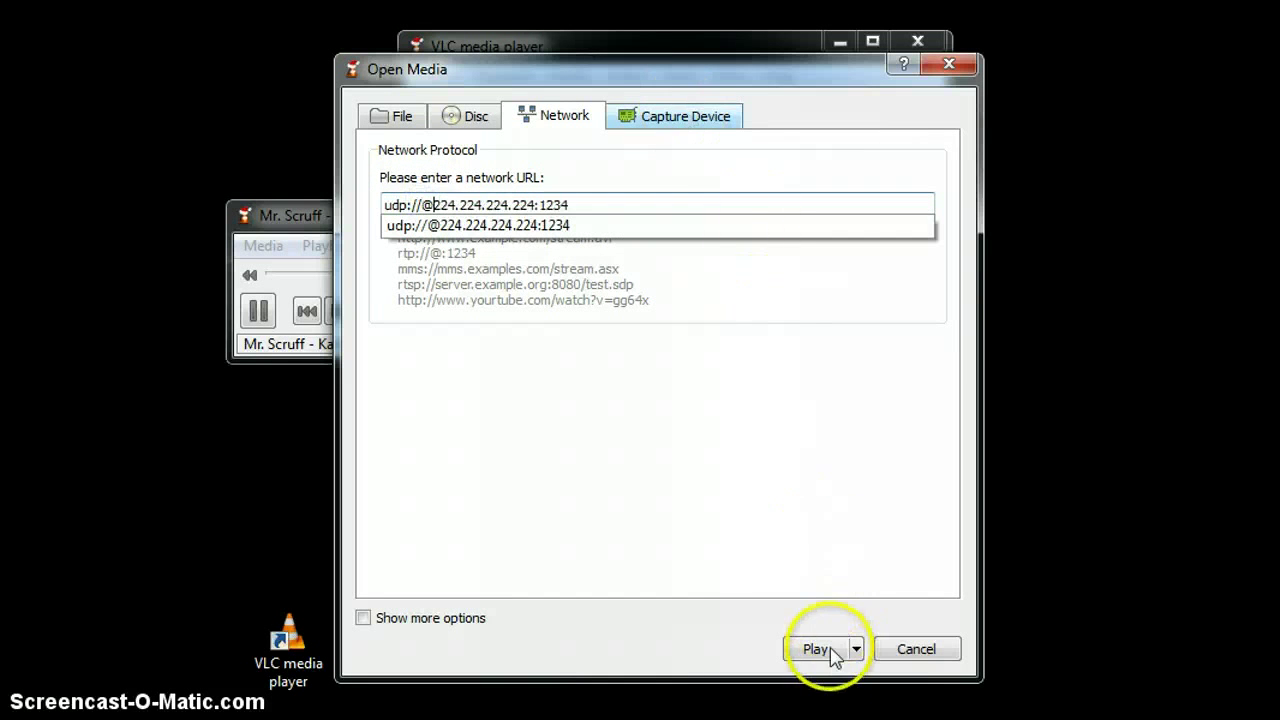
pyautogui.click(826, 648)
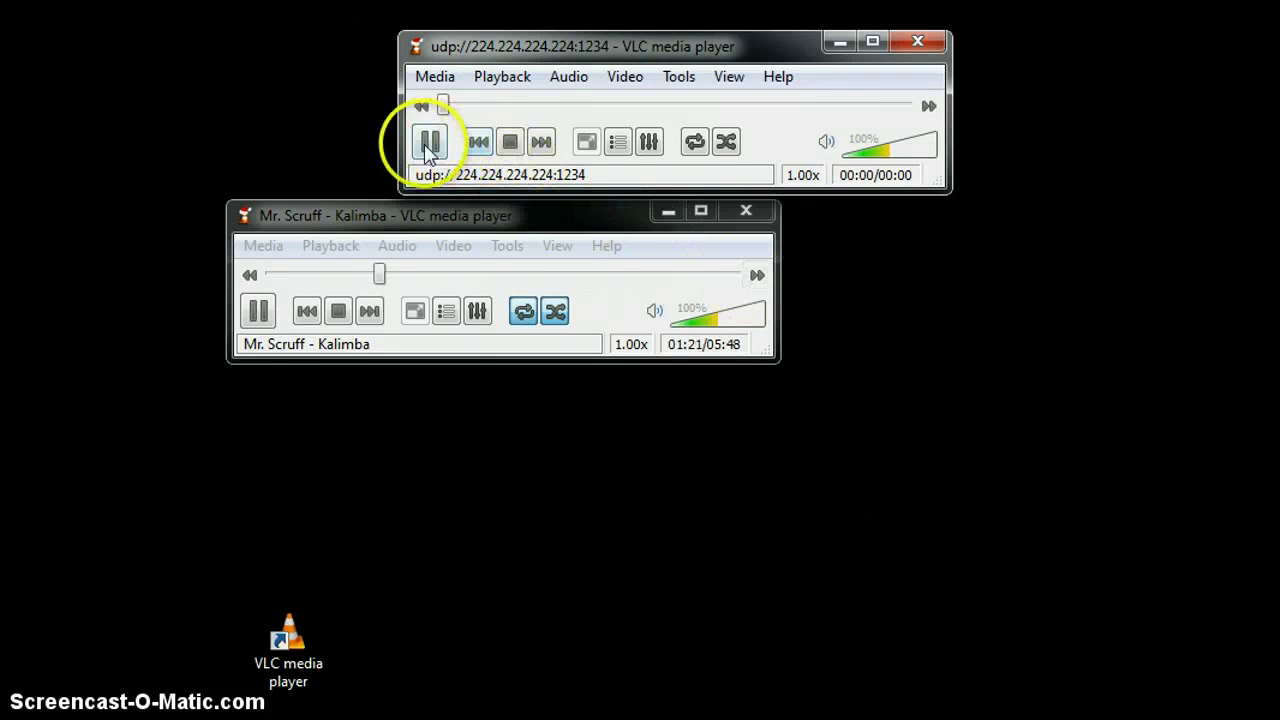
# Lower the stream-receiving player's volume to 28%.
pyautogui.click(879, 153)
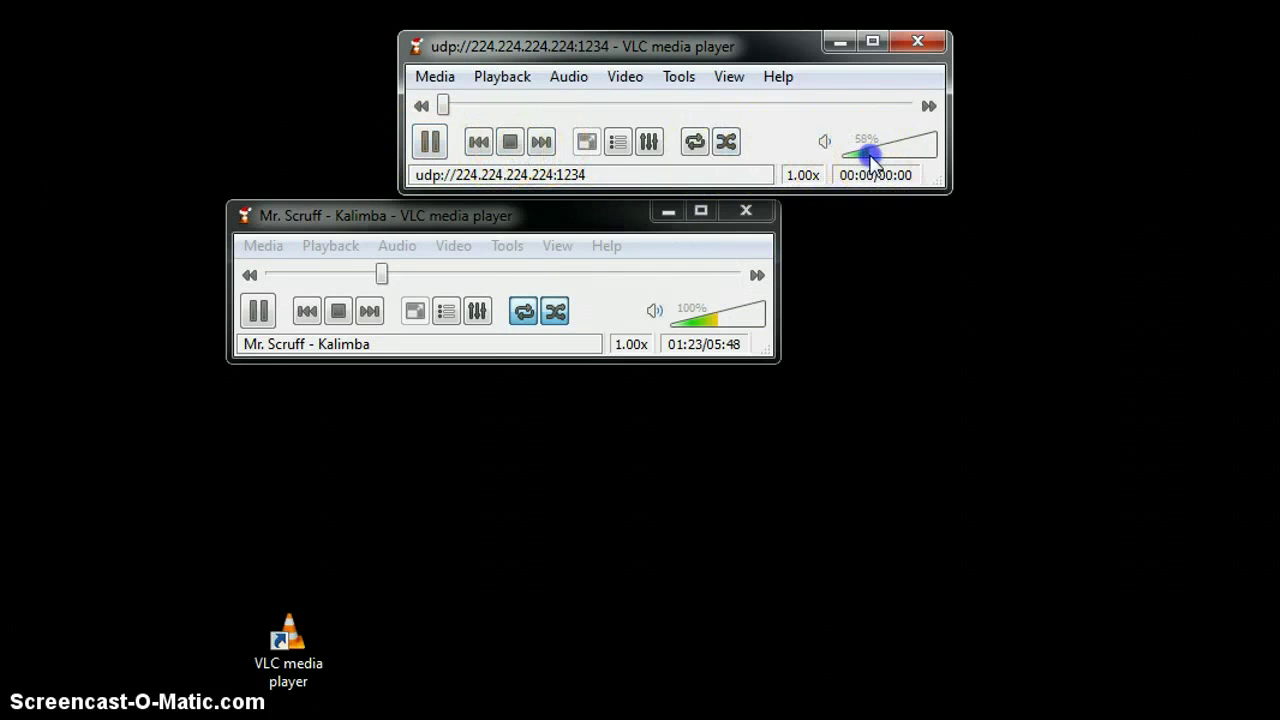
pyautogui.click(873, 352)
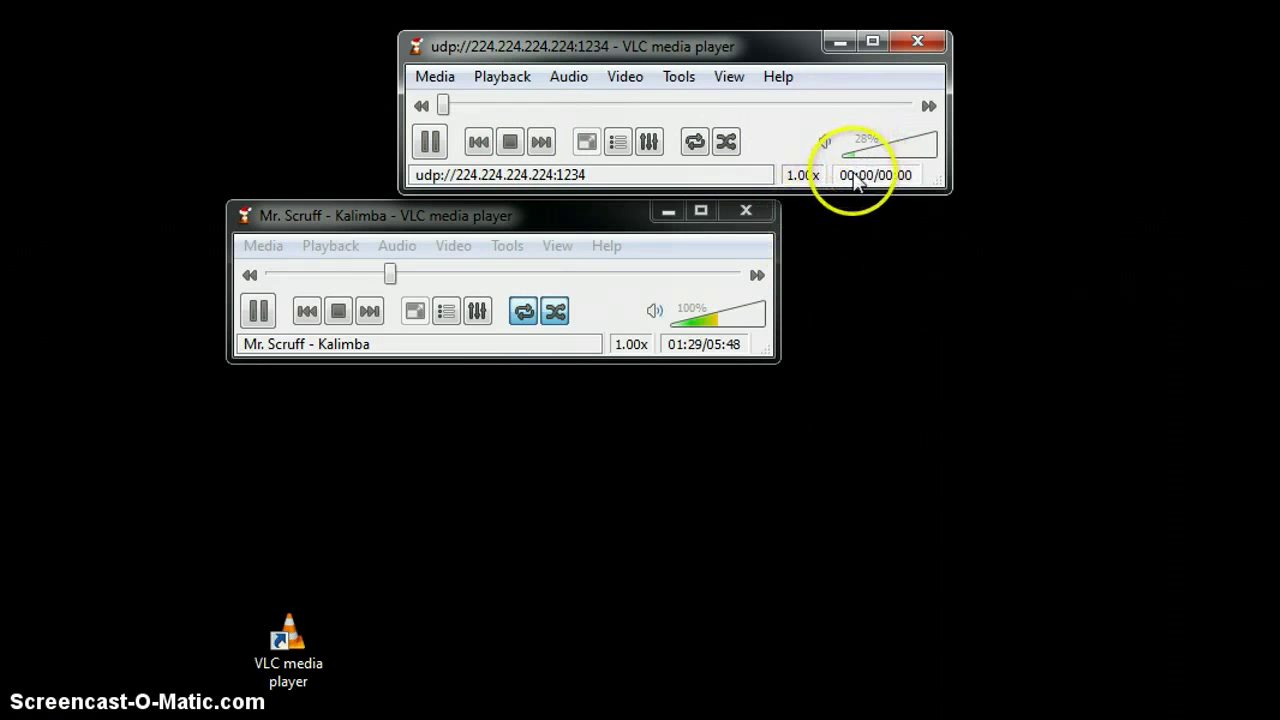
pyautogui.click(522, 311)
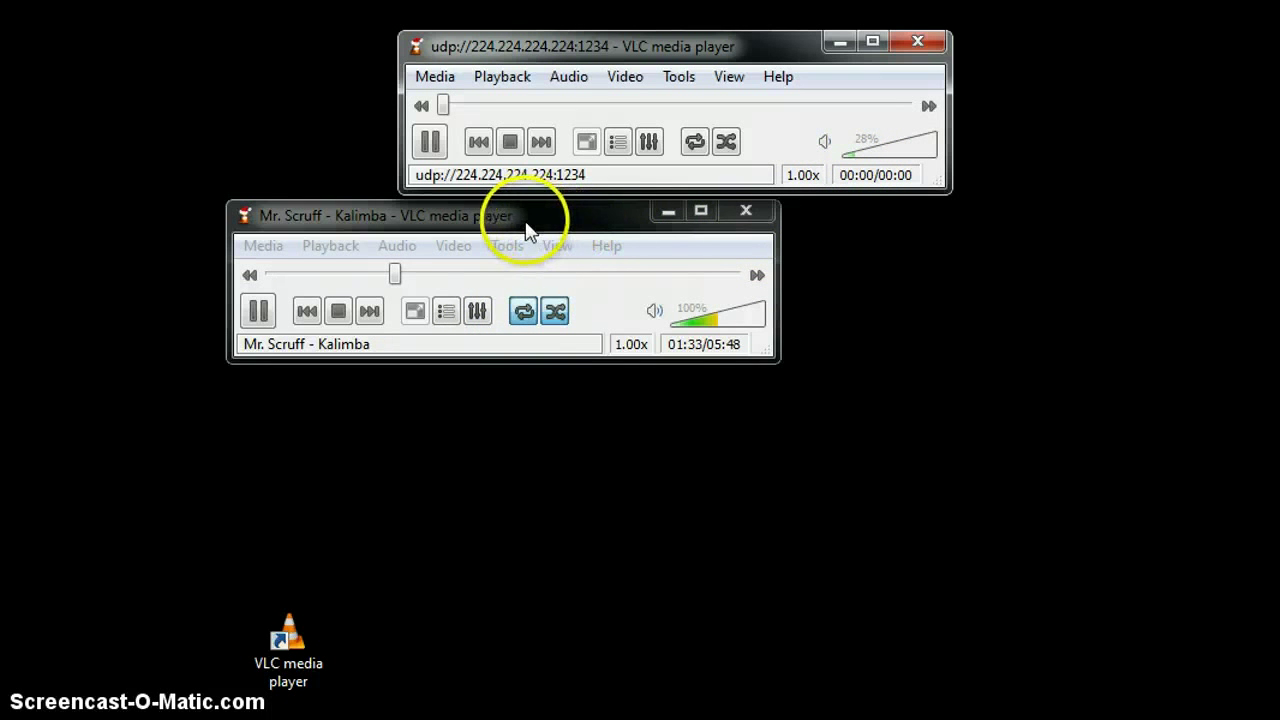
# Bring the Kalimba player forward, show its playlist with Kalimba at 05:48, and reposition it.
pyautogui.click(489, 260)
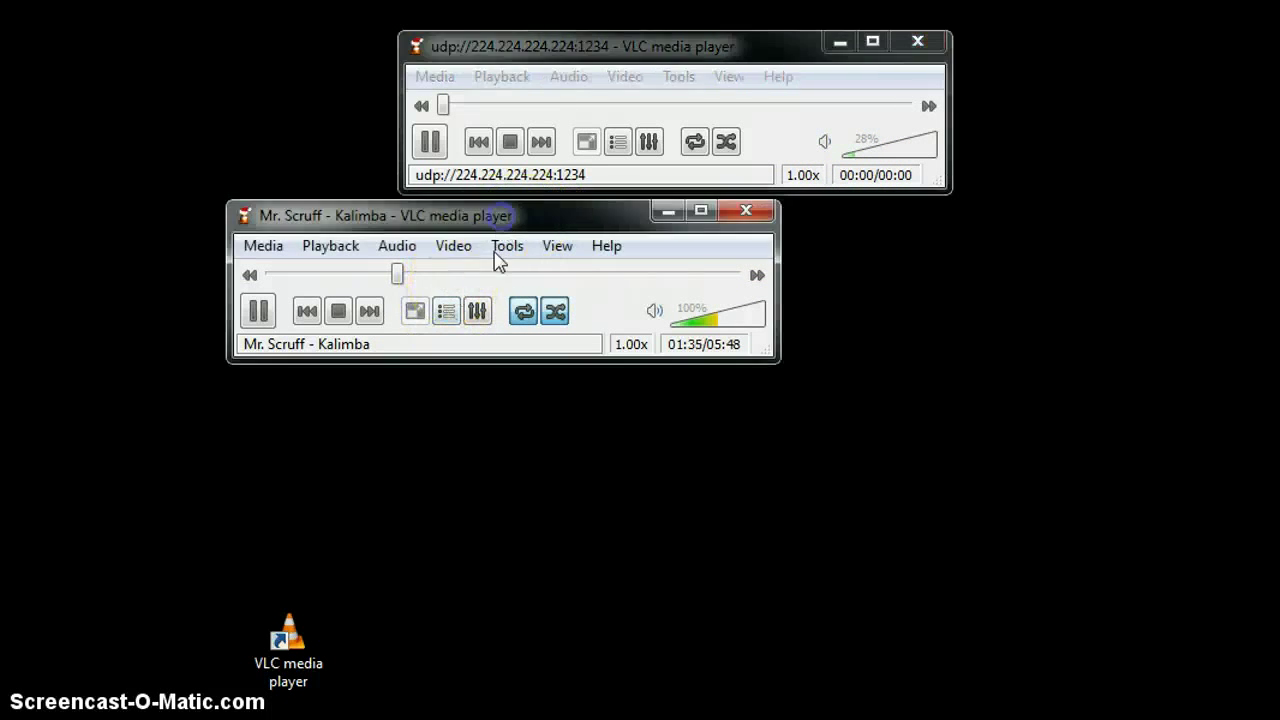
pyautogui.click(452, 312)
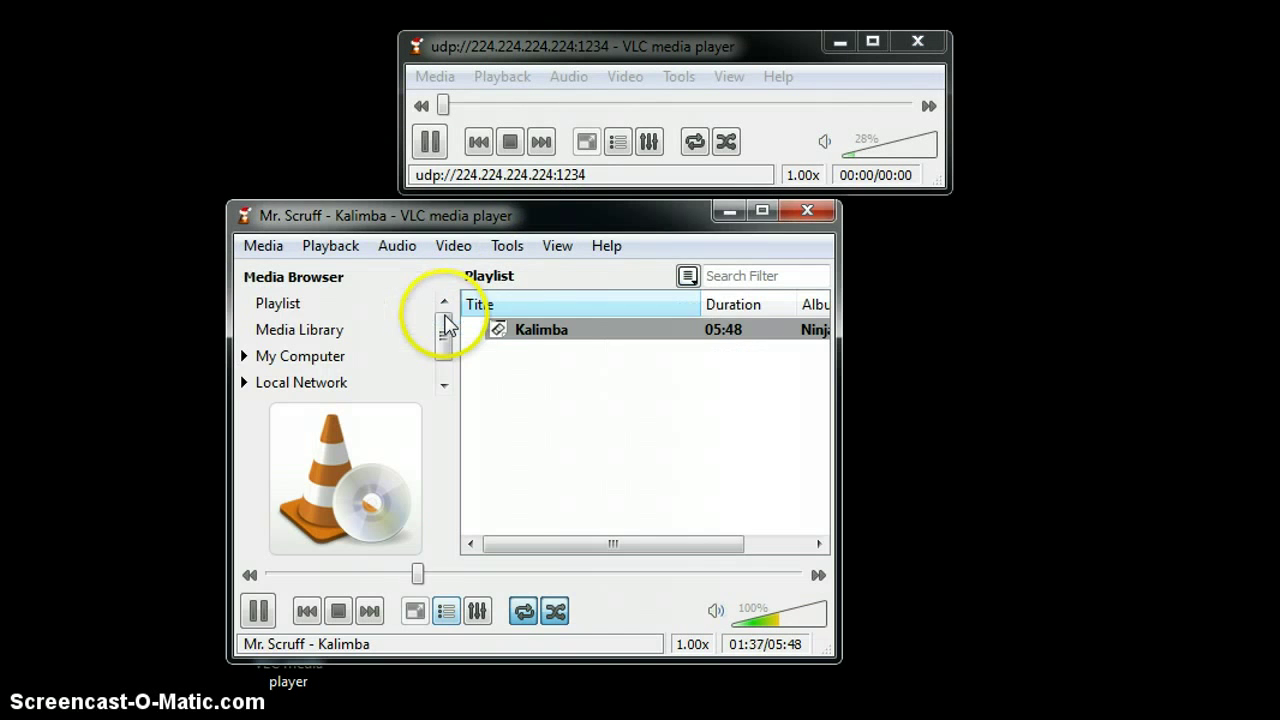
pyautogui.moveTo(593, 229)
pyautogui.mouseDown()
pyautogui.moveTo(768, 256)
pyautogui.moveTo(647, 190)
pyautogui.mouseUp()
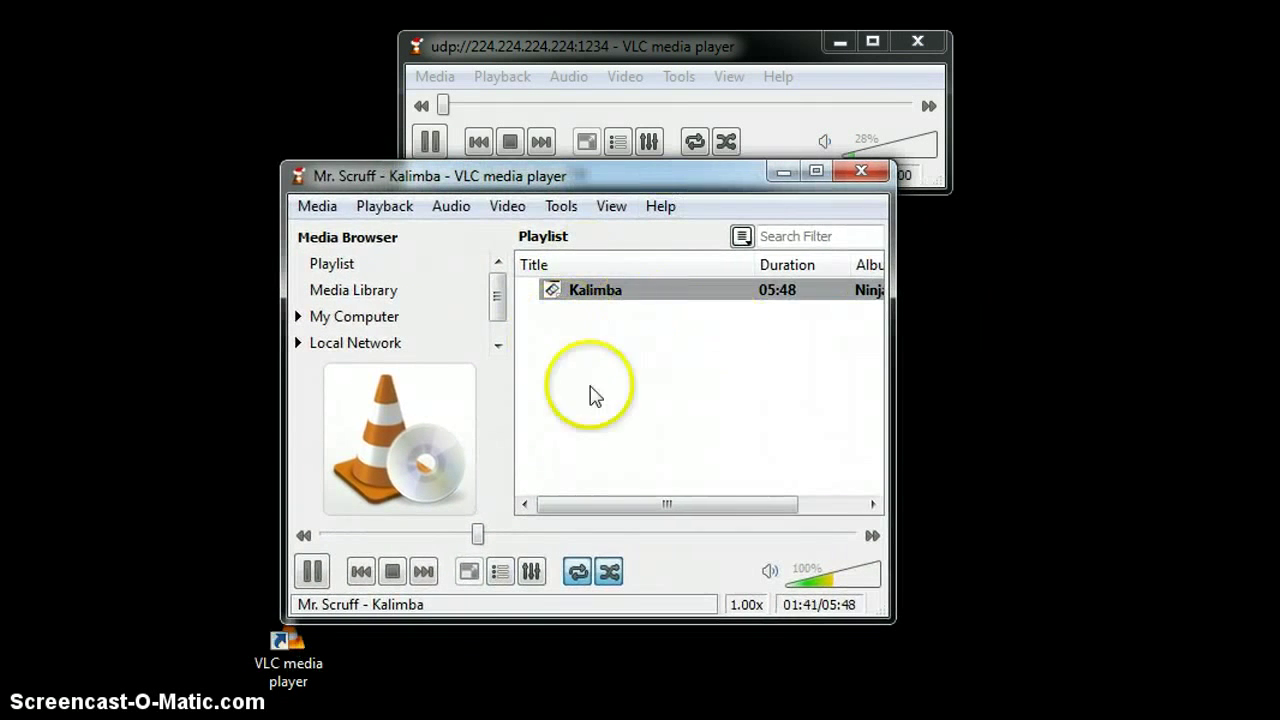